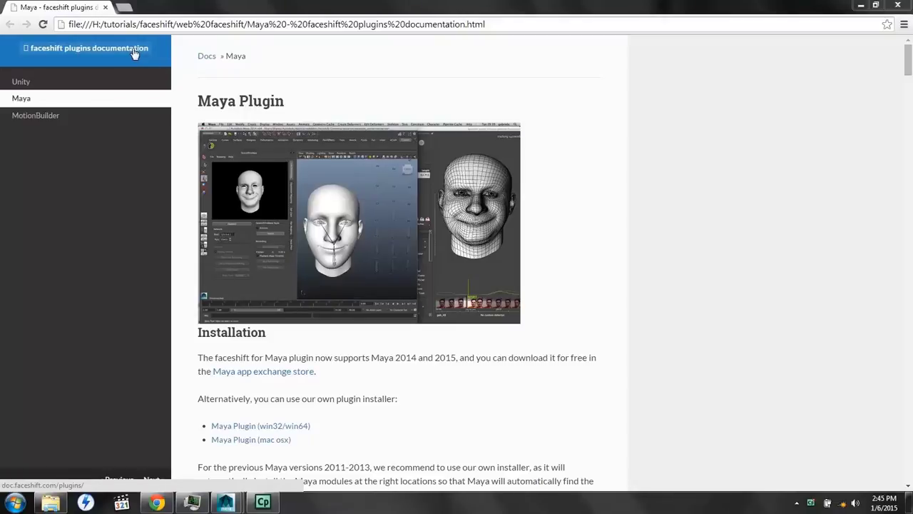
Scroll the Maya plugin documentation to Loading the Plugin and bring up the faceshift web files folder
drag(177, 24, 454, 29)
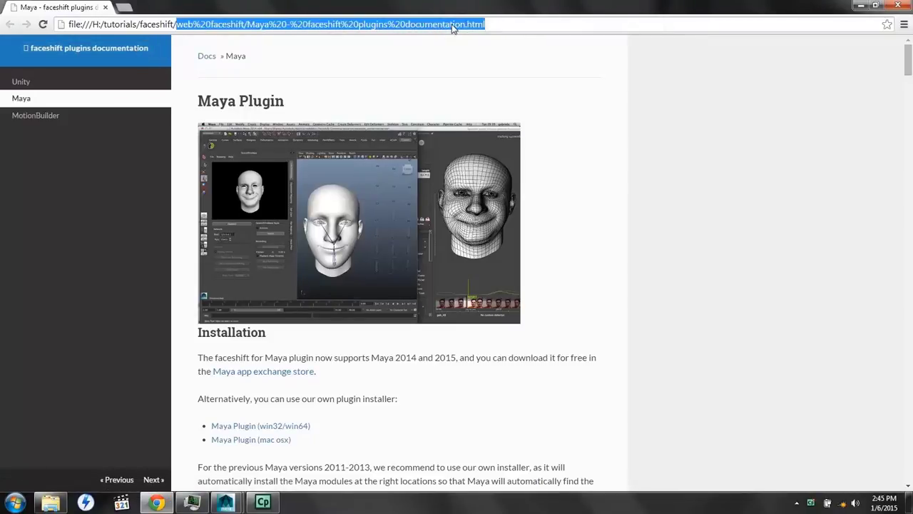
click(735, 202)
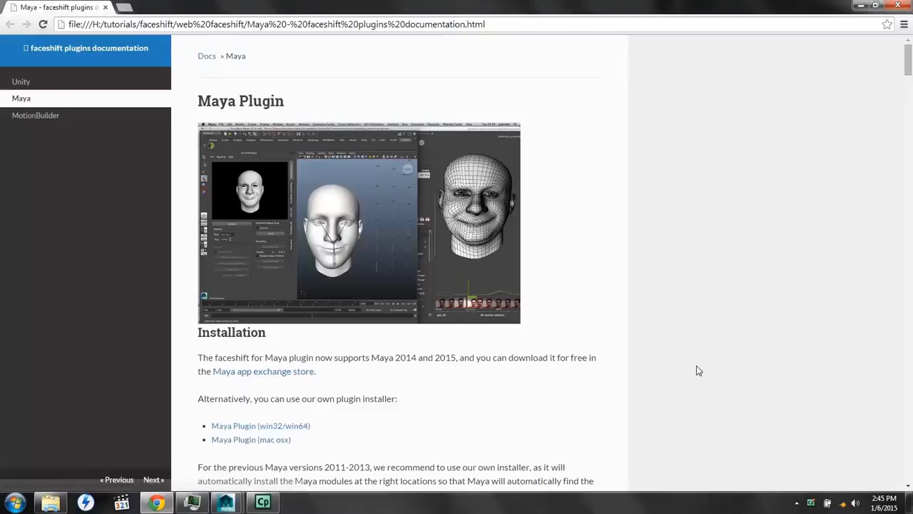
scroll(698, 370, down, 6)
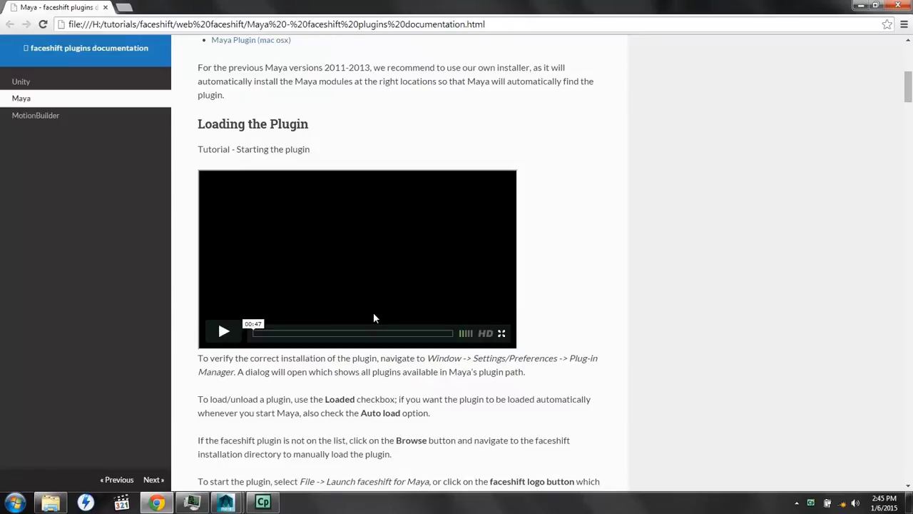
click(105, 460)
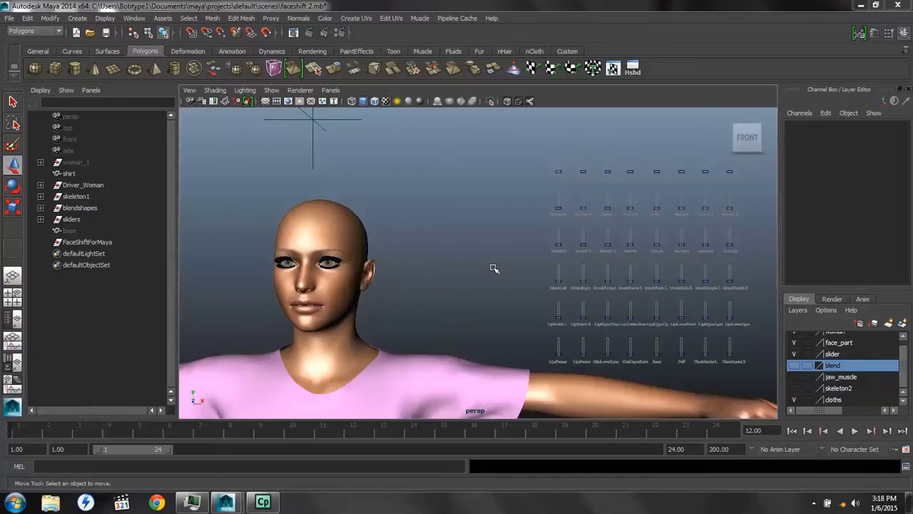
click(135, 19)
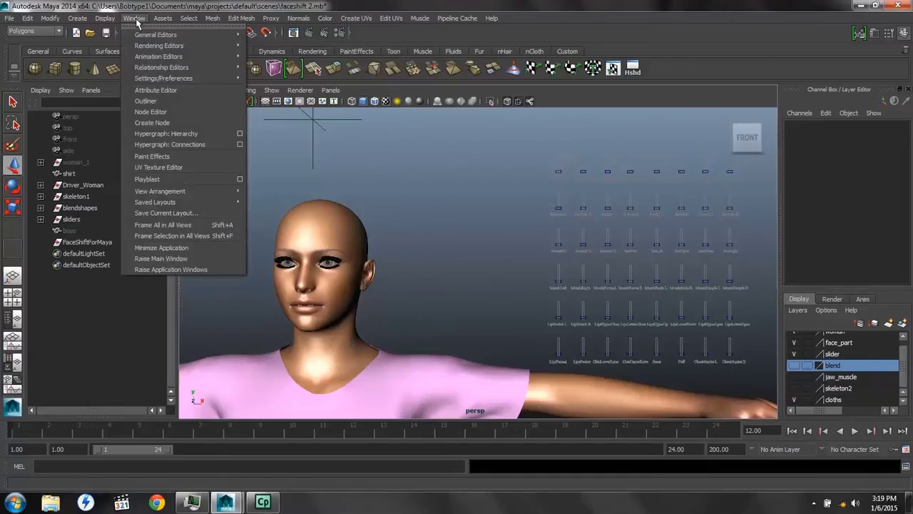
mouse_move(144, 36)
mouse_move(162, 80)
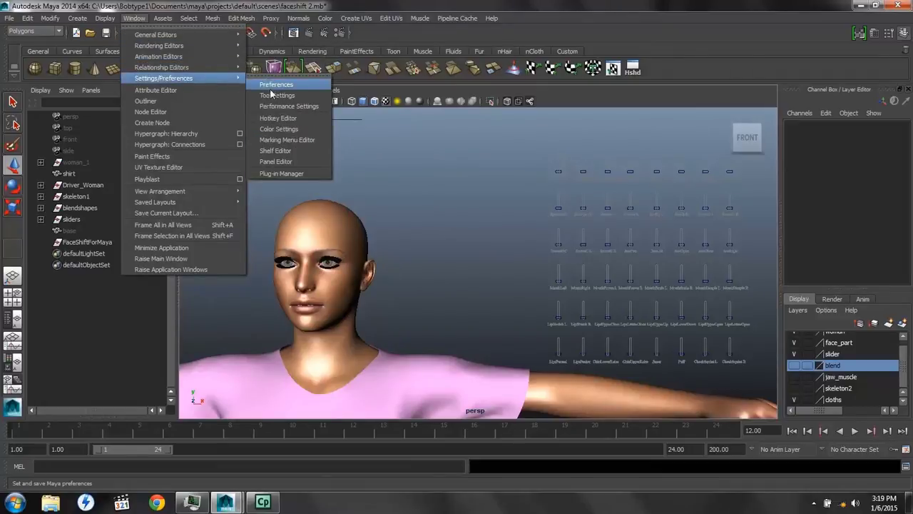
click(285, 173)
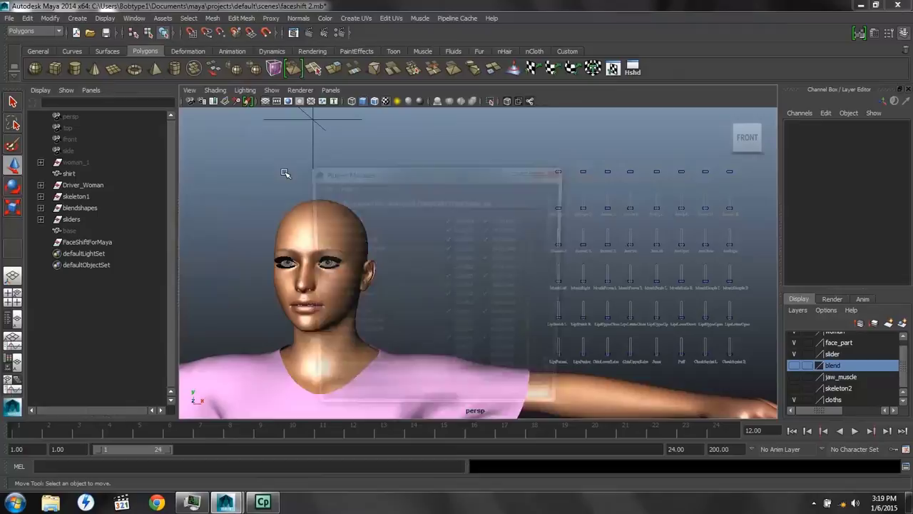
scroll(446, 286, down, 15)
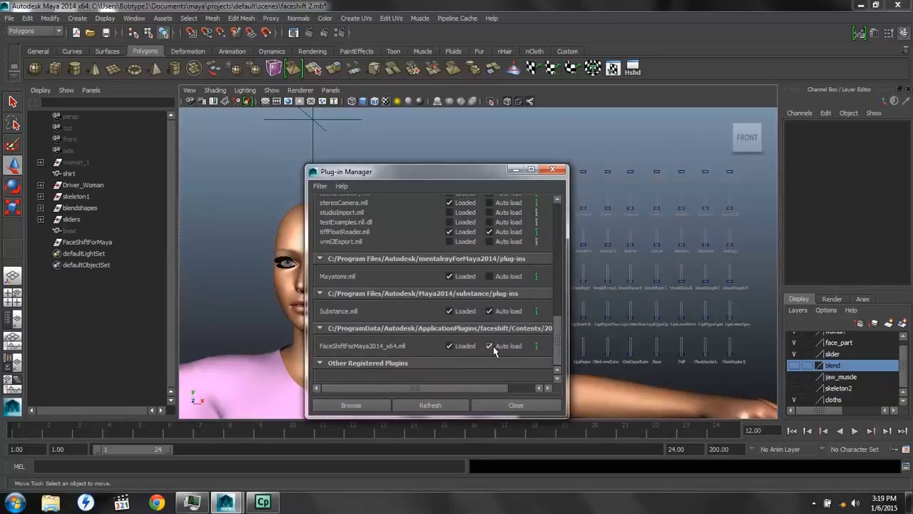
click(553, 170)
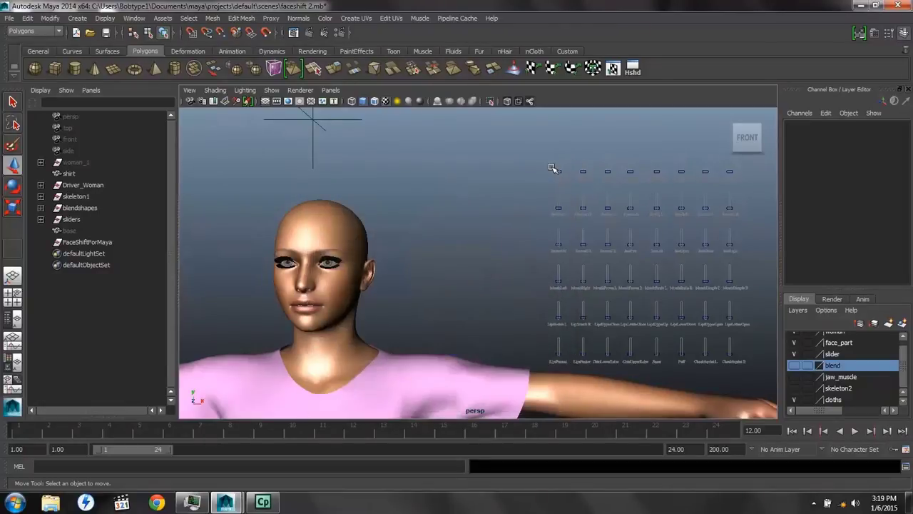
Launch faceshiftForMaya from the File menu, make the slider layer visible, and frame the whole character
click(8, 18)
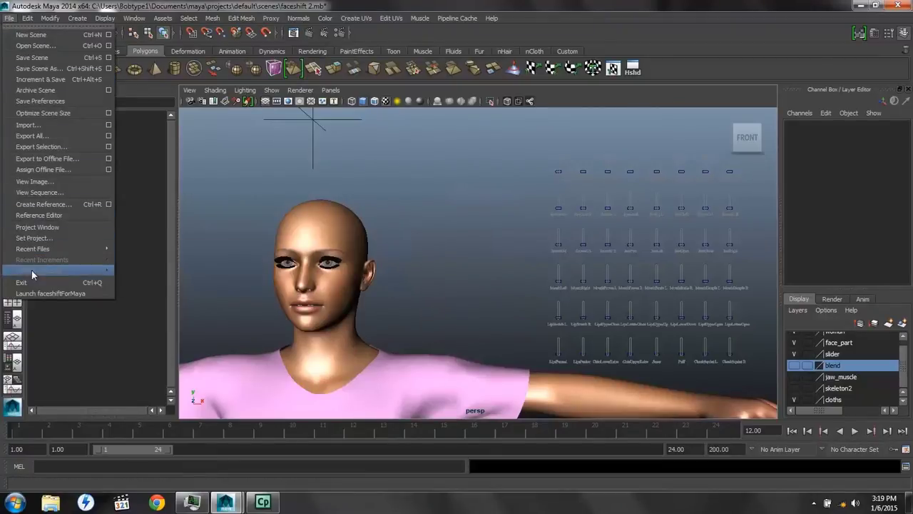
click(89, 293)
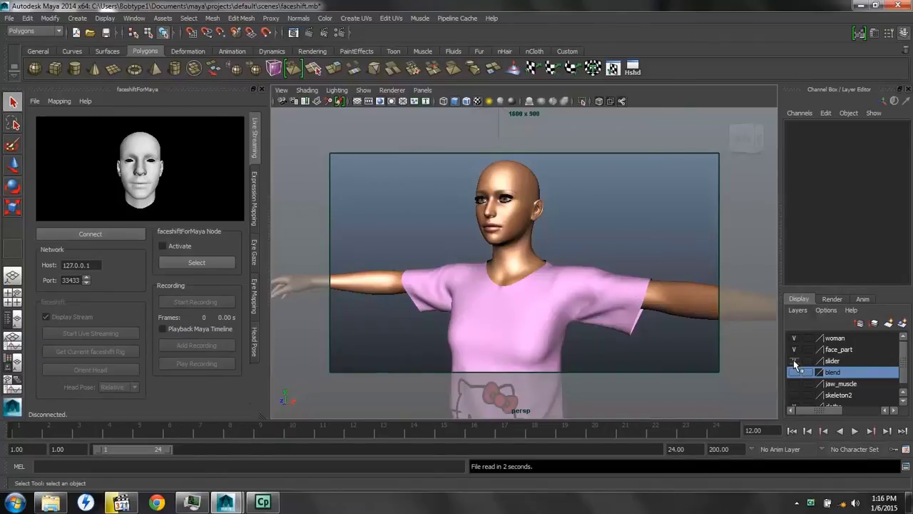
click(794, 360)
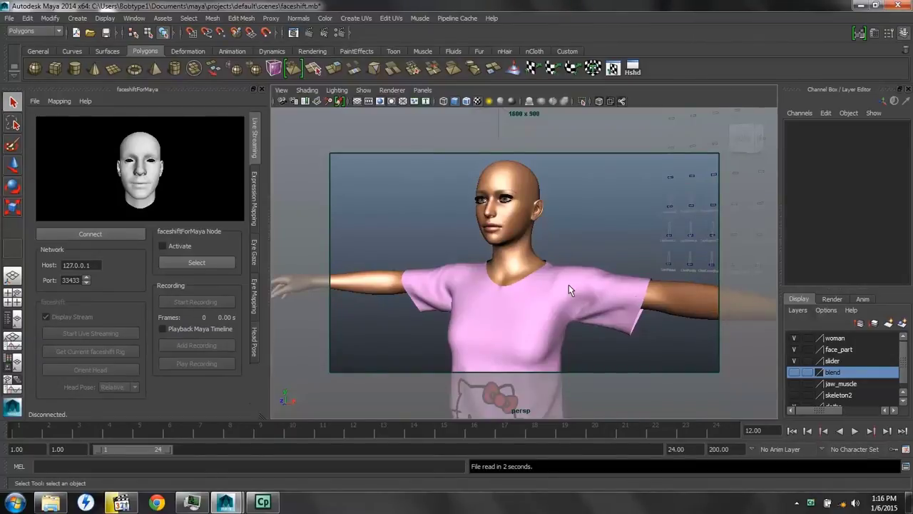
alt+drag(567, 278, 598, 267)
alt+right_drag(598, 266, 519, 278)
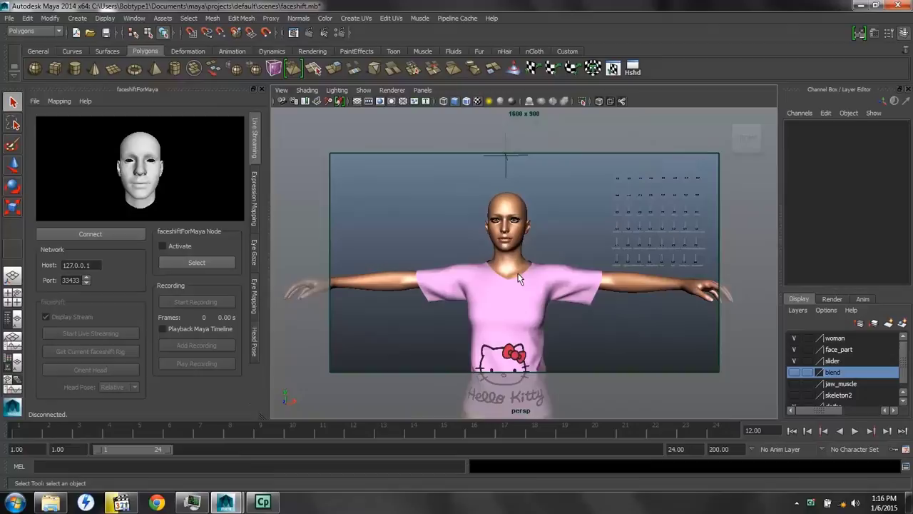
On the Expression Mapping tab, add the marquee-selected slider handles' translateY and close the summary
click(254, 196)
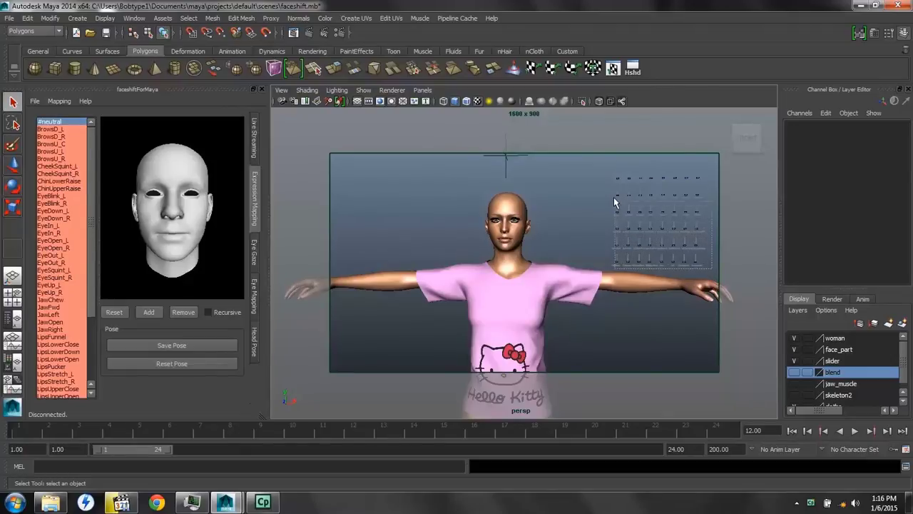
drag(613, 202, 606, 171)
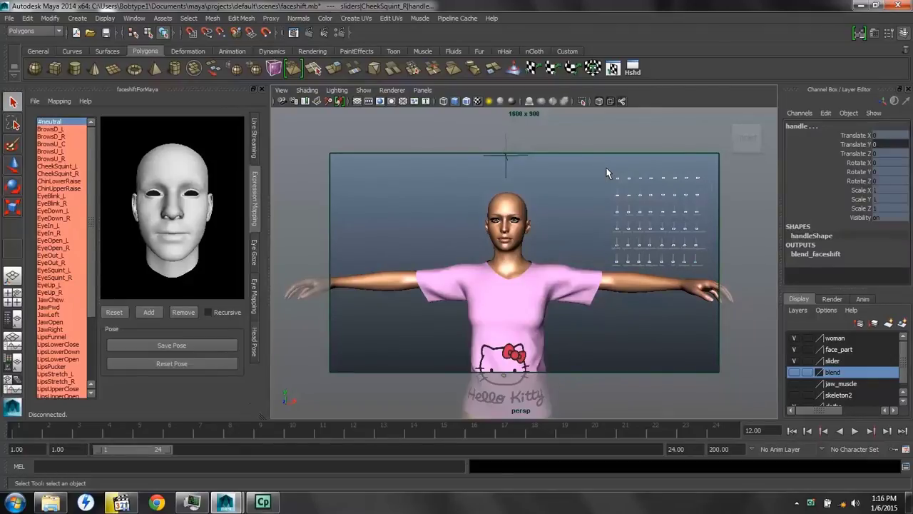
click(147, 311)
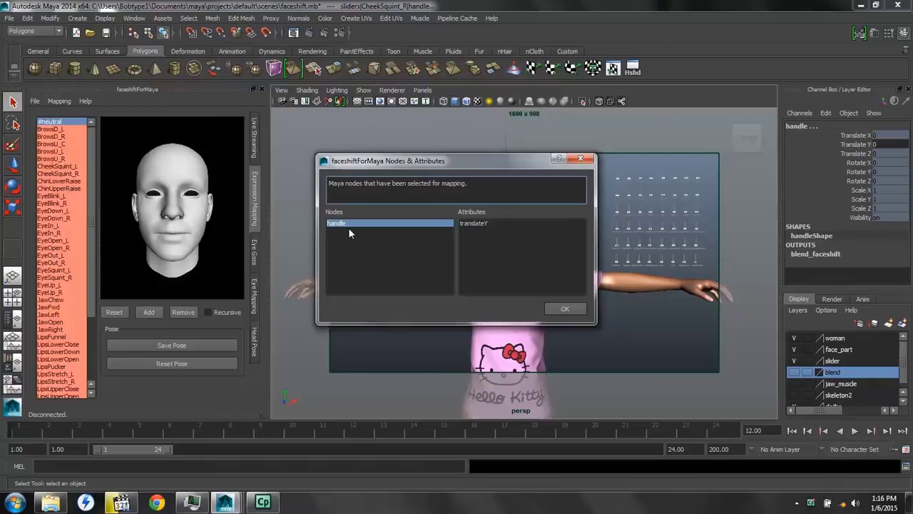
click(581, 158)
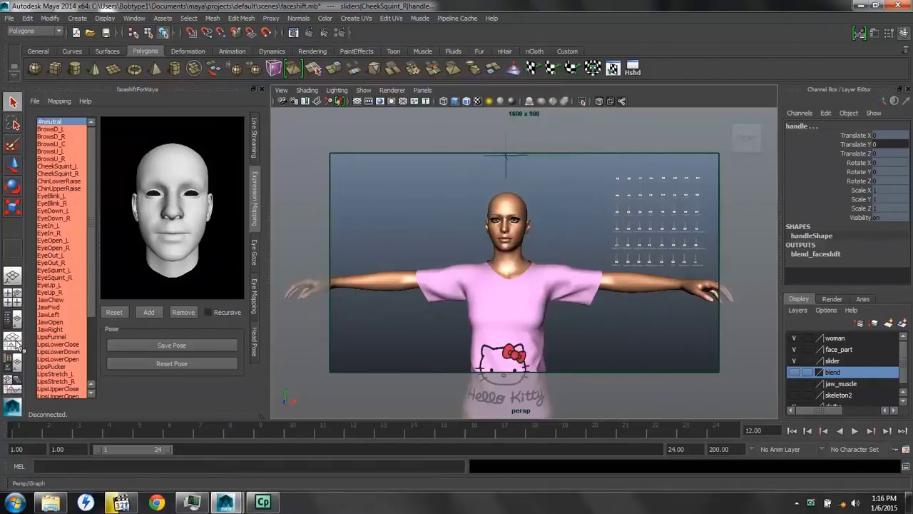
In the Outliner, expand the sliders group and rename the eyeBlink_L handle to eyeblink_l
click(12, 318)
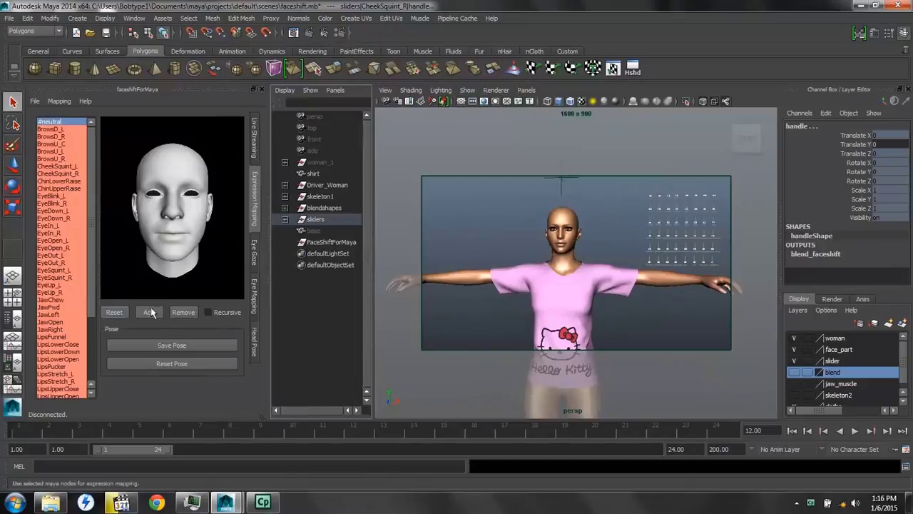
click(285, 219)
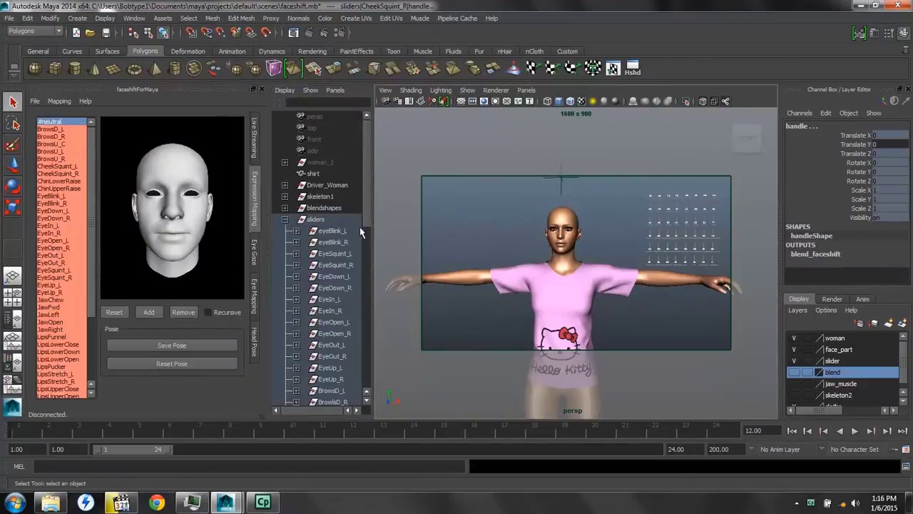
click(449, 216)
click(296, 231)
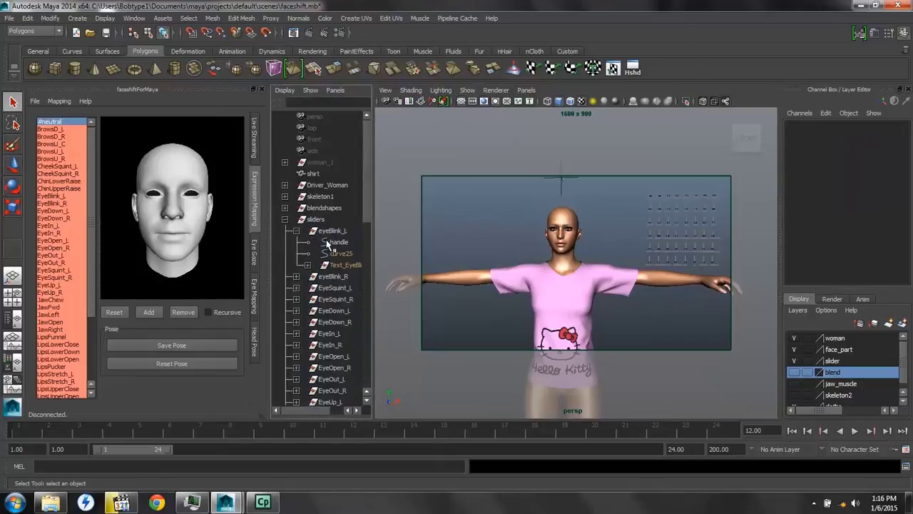
click(296, 276)
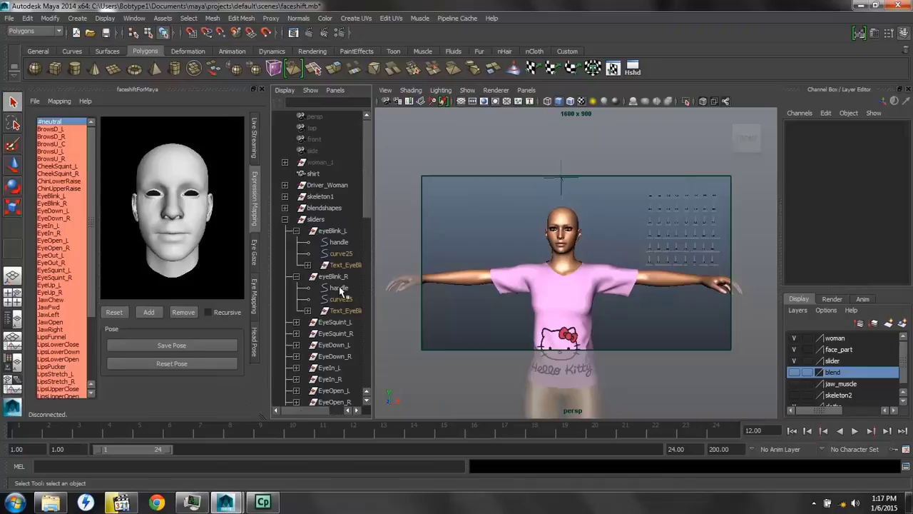
click(340, 244)
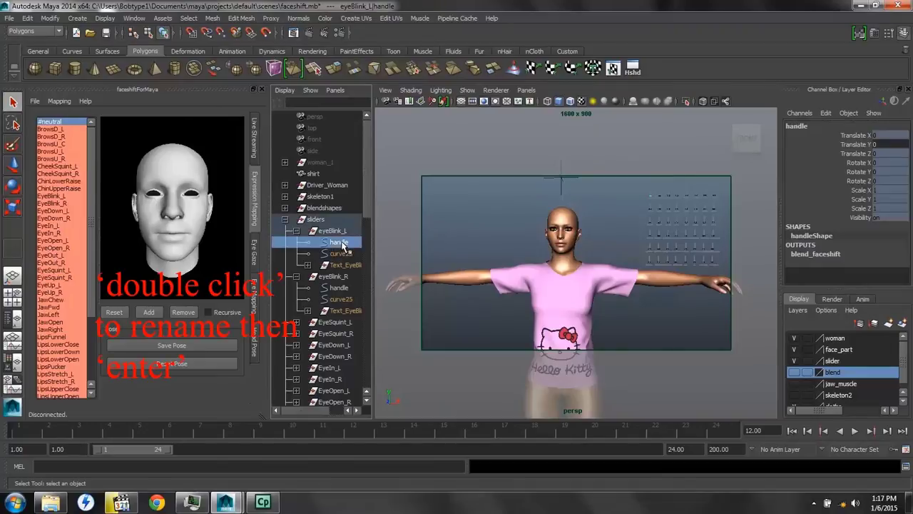
double_click(341, 243)
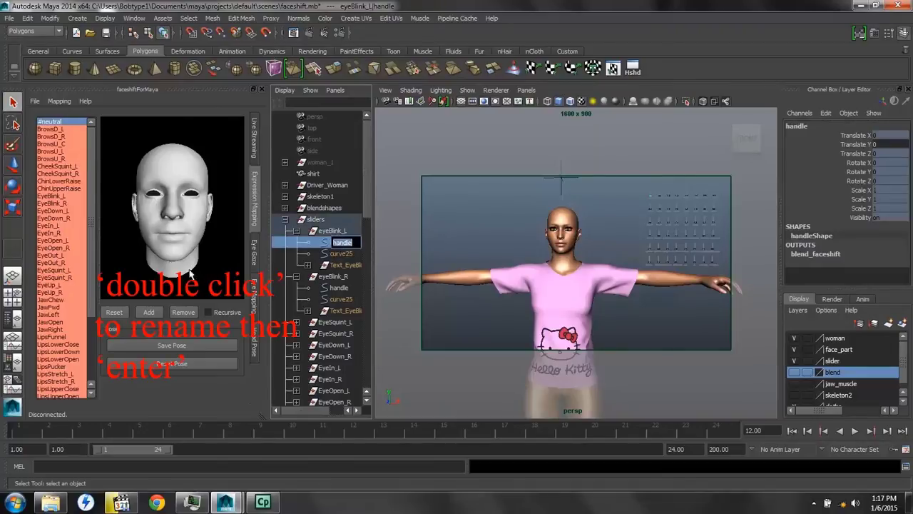
text(eyeblink_)
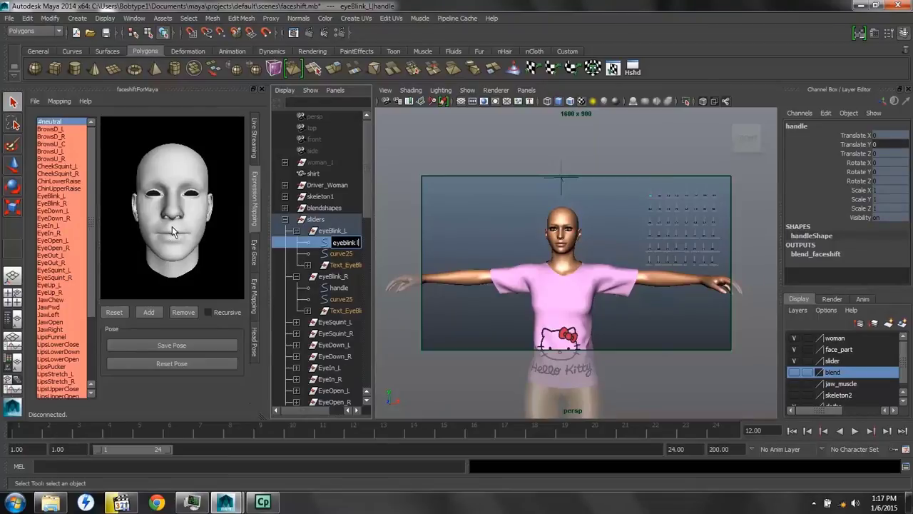
text(l)
key(Return)
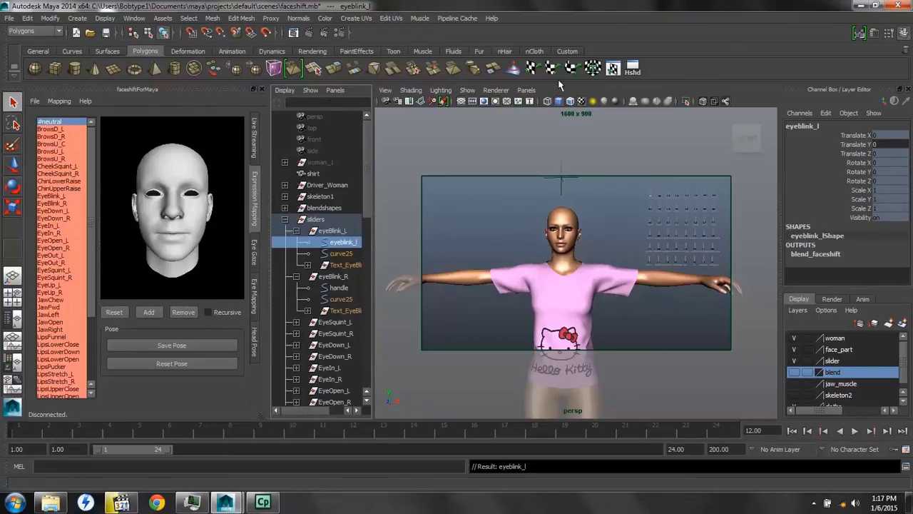
Rename the handle under eyeBlink_R to eyeblink_r
click(335, 276)
click(339, 288)
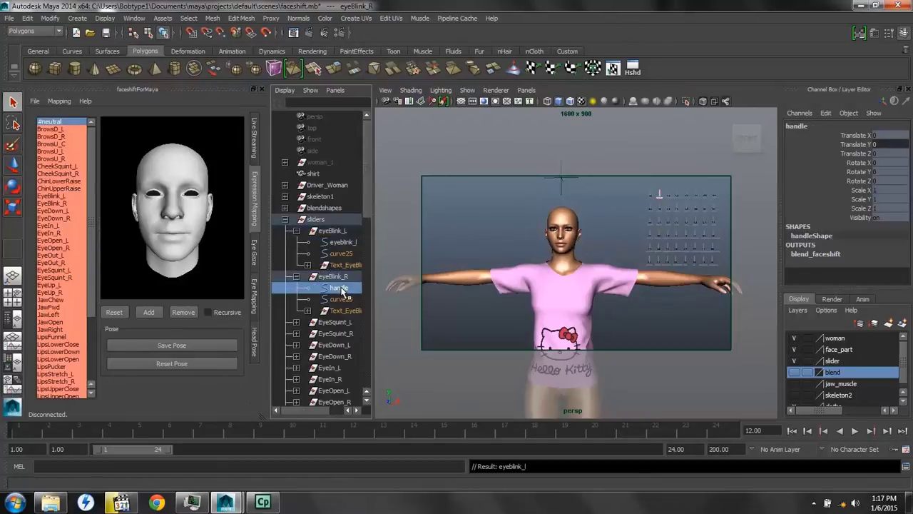
double_click(339, 288)
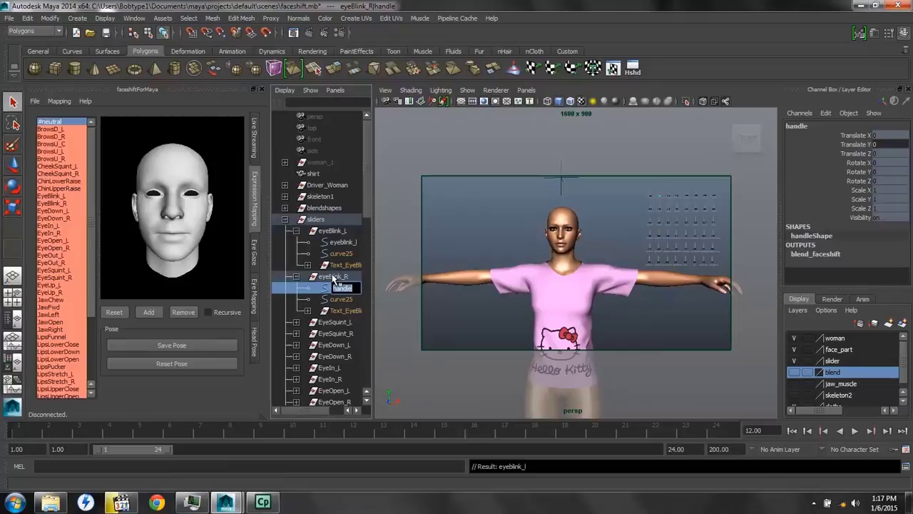
text(eyeblink_r)
key(Return)
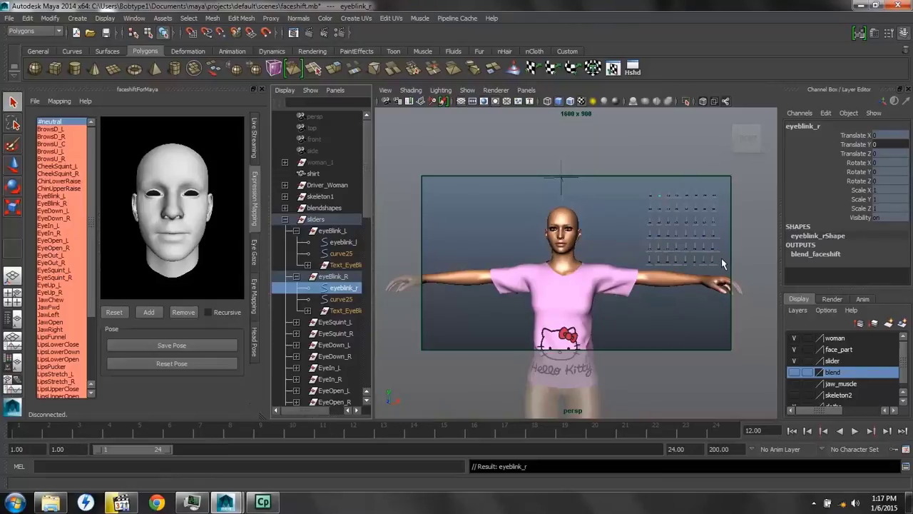
Marquee-select the facial slider grid, check the Nodes & Attributes list, and reselect the whole grid
drag(722, 263, 691, 244)
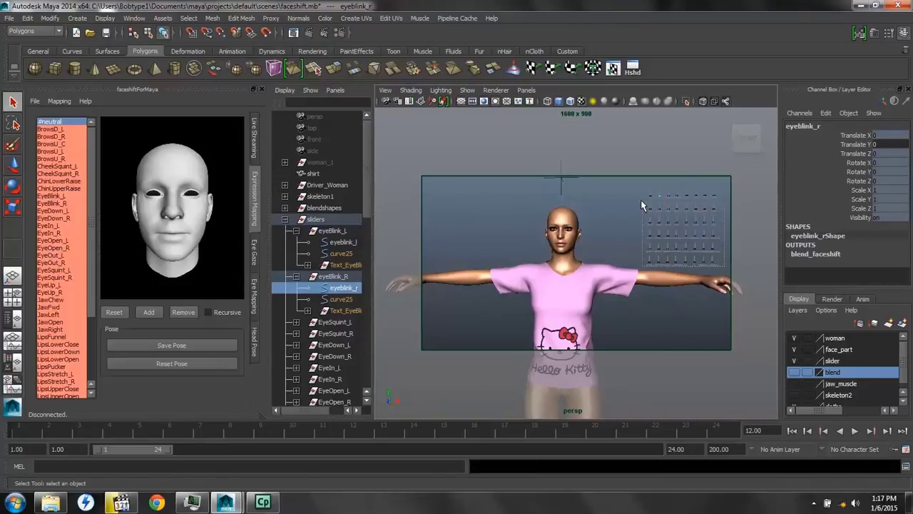
drag(636, 190, 635, 188)
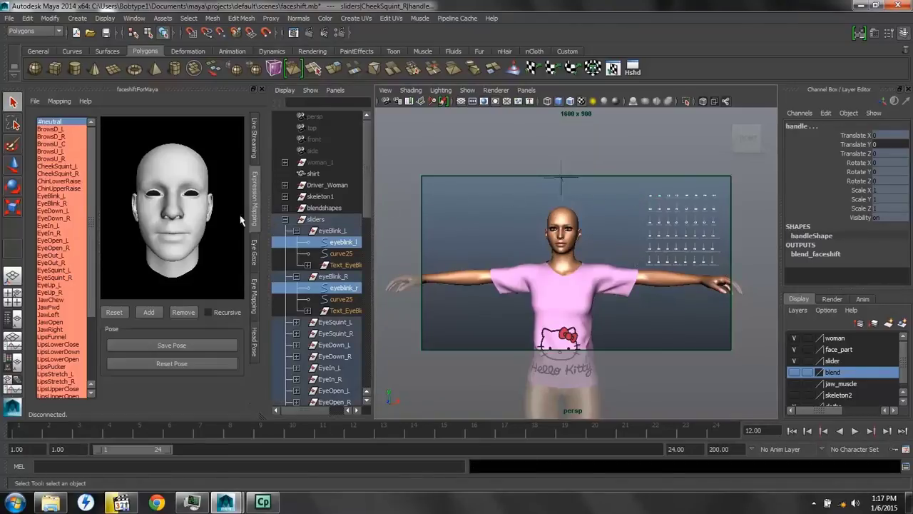
click(116, 312)
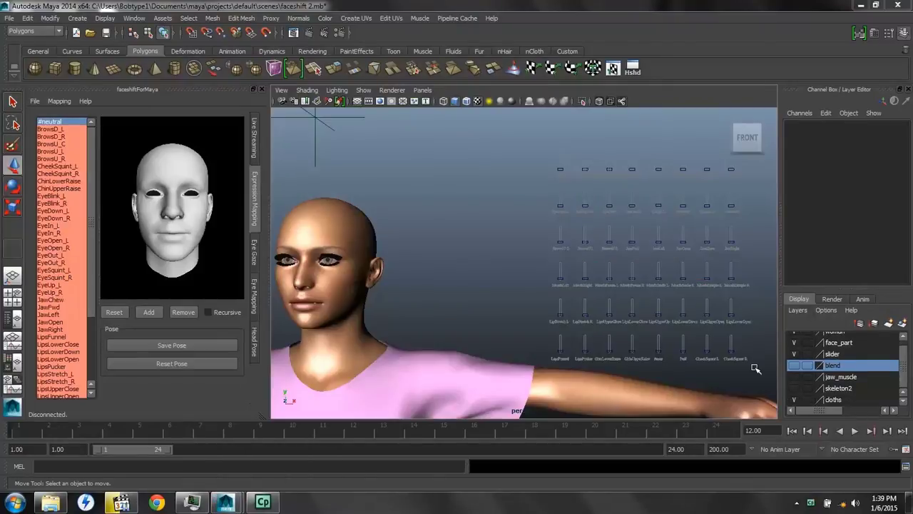
drag(755, 368, 554, 161)
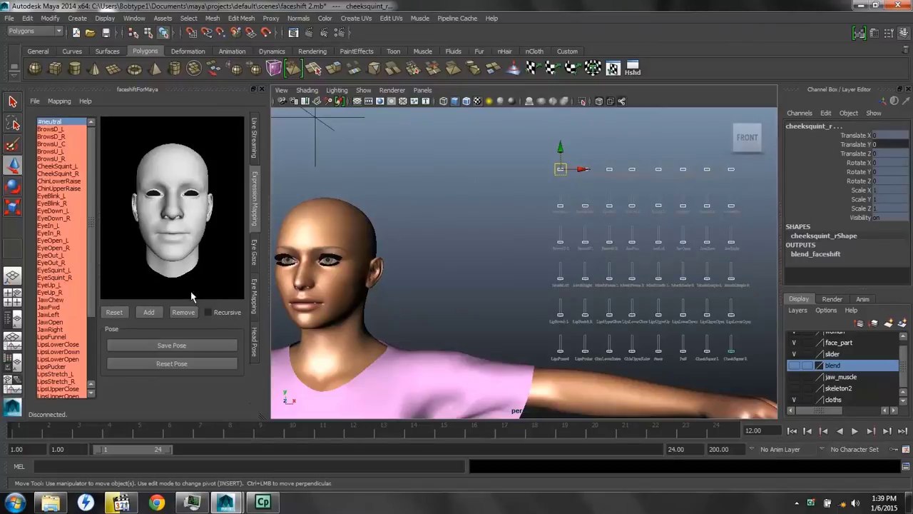
Verify the Nodes list shows every slider, browd_l through sneer, on translateY, then close it and deselect
click(114, 313)
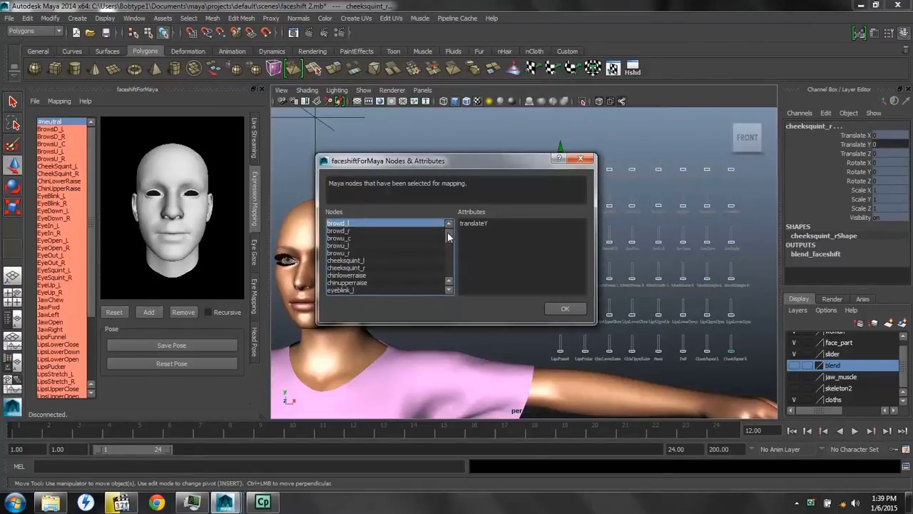
scroll(447, 237, down, 12)
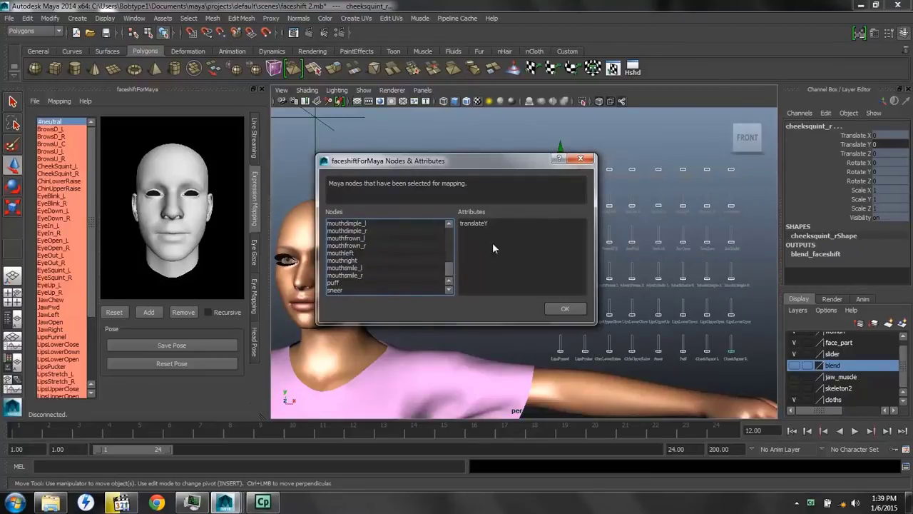
click(564, 310)
click(564, 310)
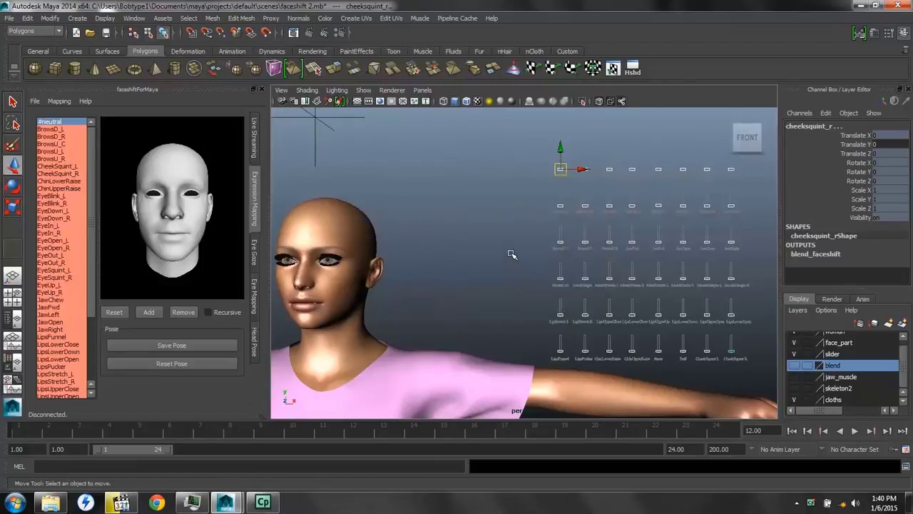
click(512, 253)
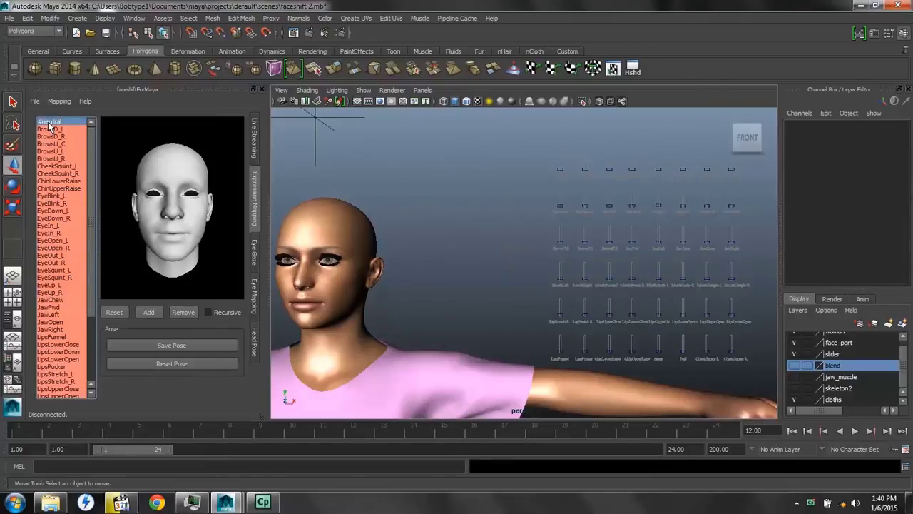
Save the #neutral pose and select the BrowsD_L expression
click(164, 345)
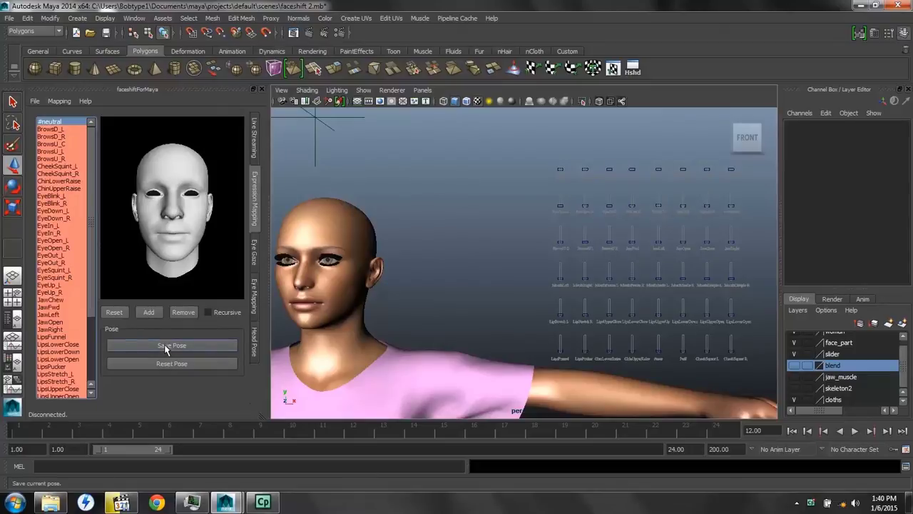
click(48, 129)
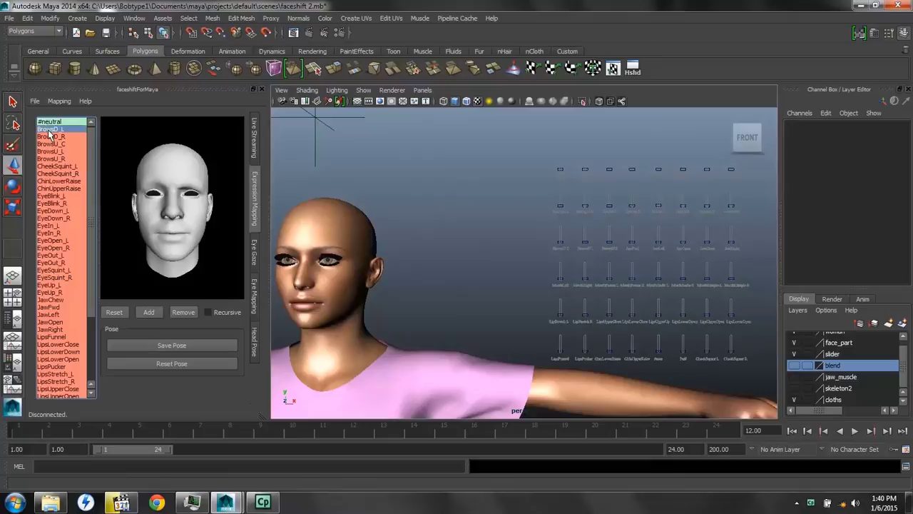
Raise browd_l to 0.3, save the BrowsD_L pose, then reset the slider to 0
click(14, 327)
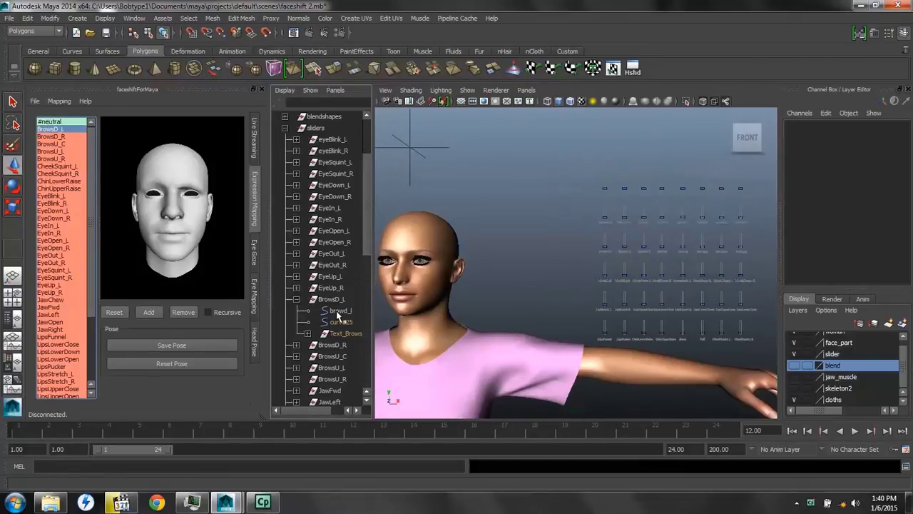
click(337, 312)
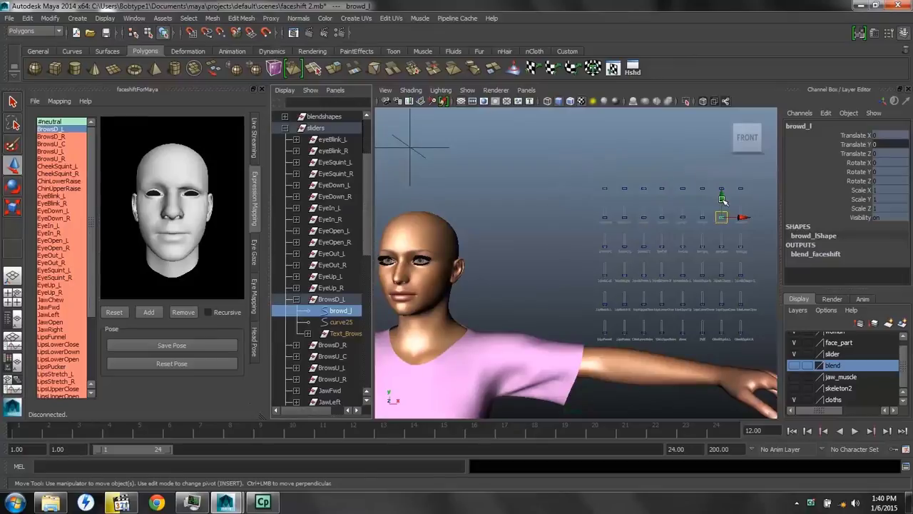
drag(722, 199, 709, 174)
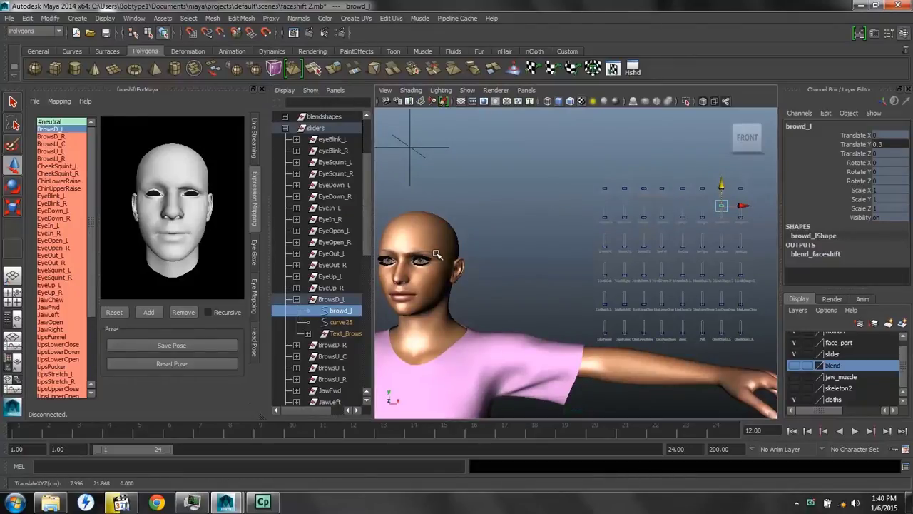
click(171, 345)
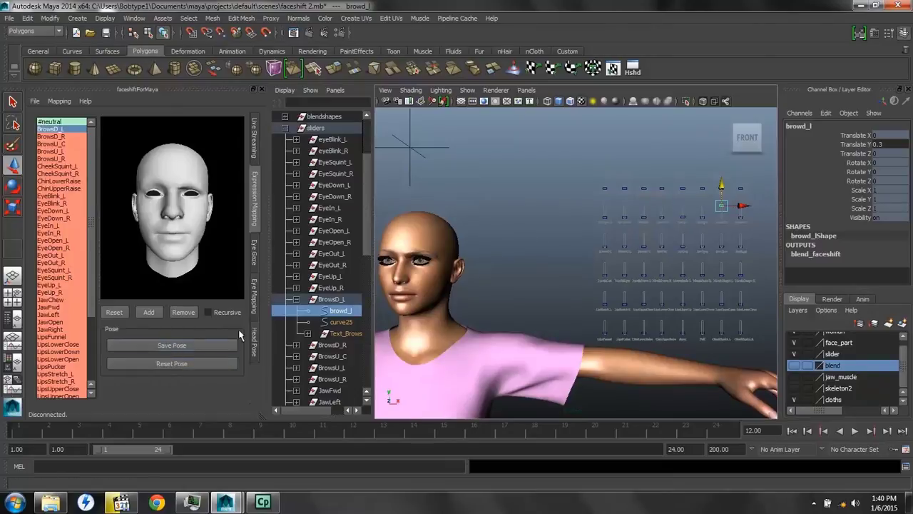
click(297, 300)
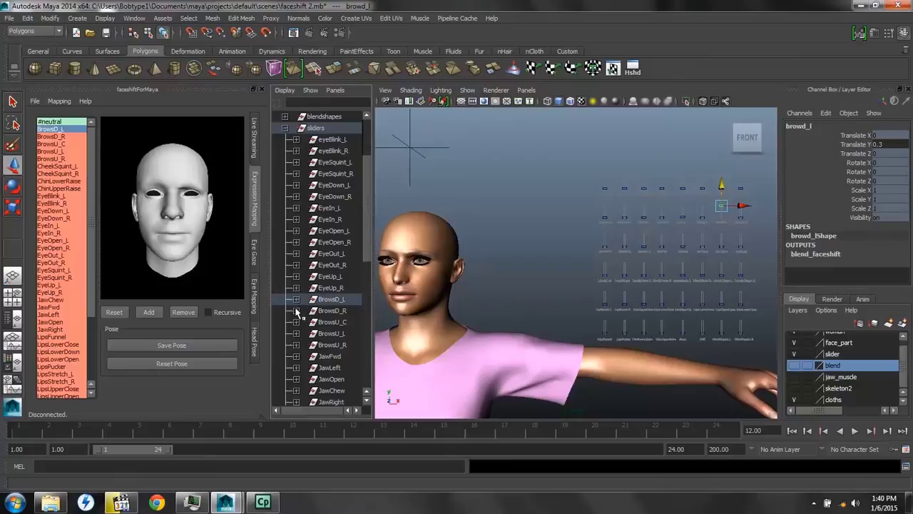
click(296, 311)
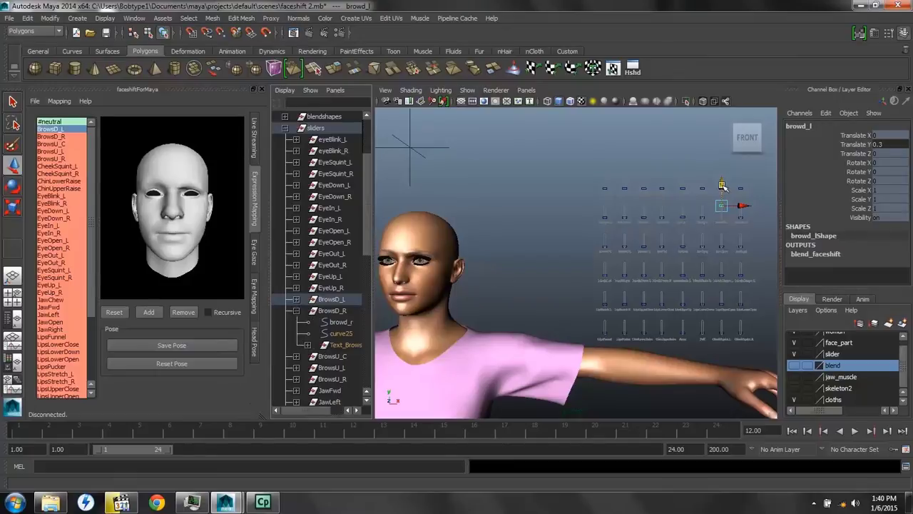
drag(722, 190, 722, 216)
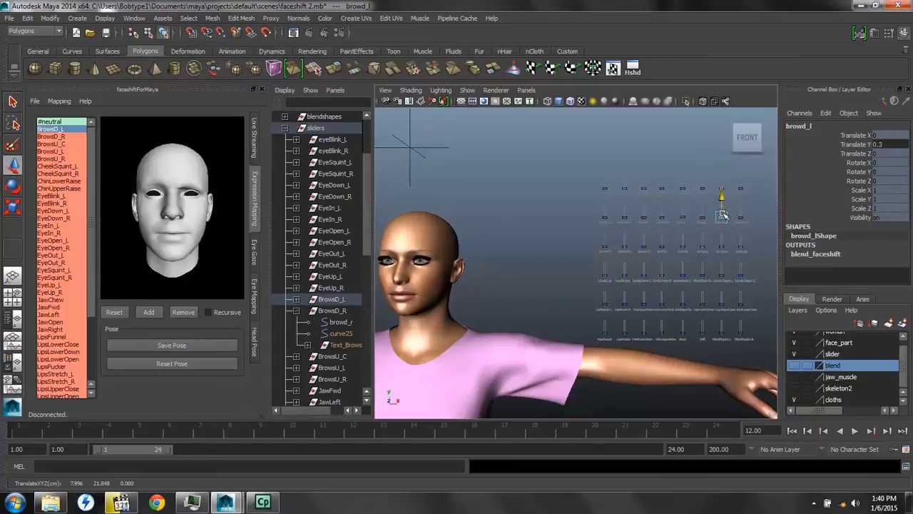
Raise browd_r to 0.3 for BrowsD_R, save the pose, and select the next slider
click(60, 137)
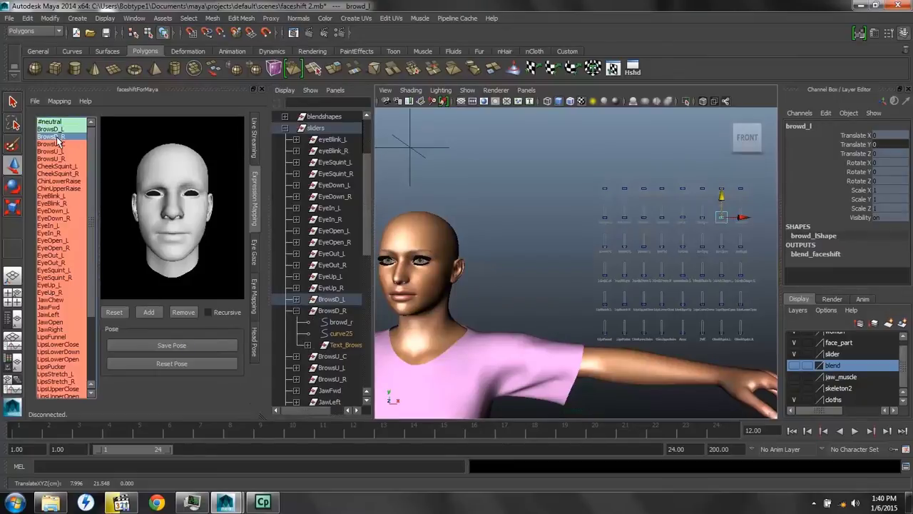
click(339, 322)
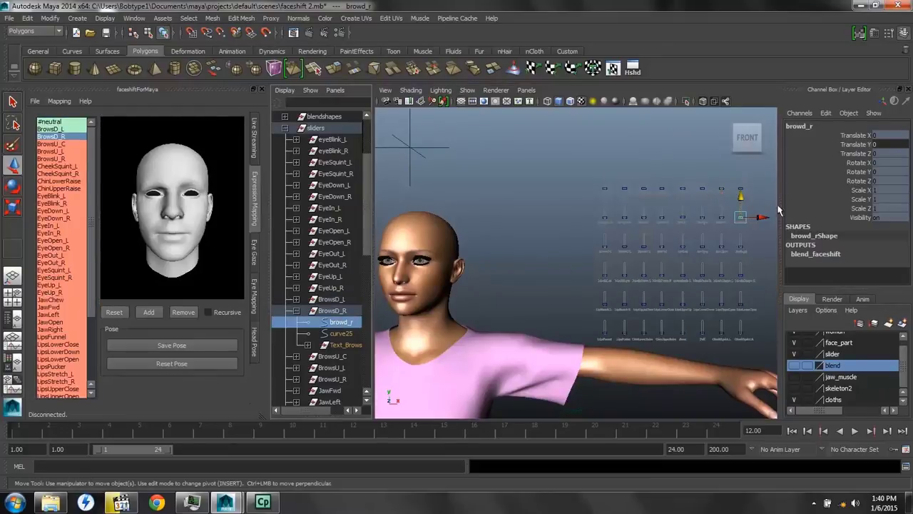
drag(741, 197, 742, 172)
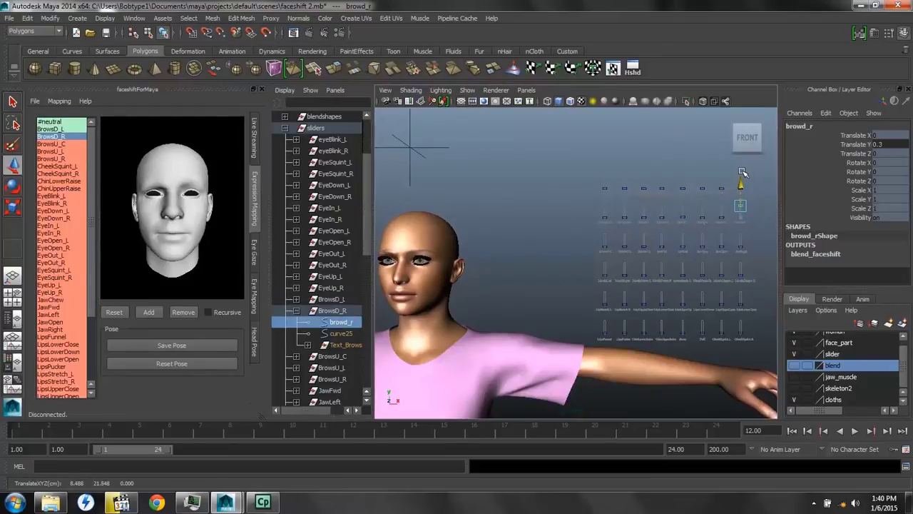
click(169, 346)
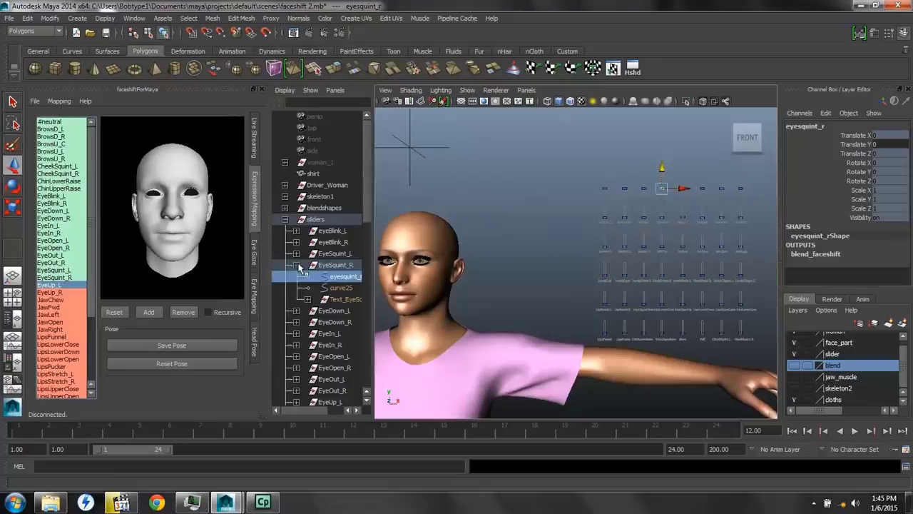
scroll(321, 250, down, 10)
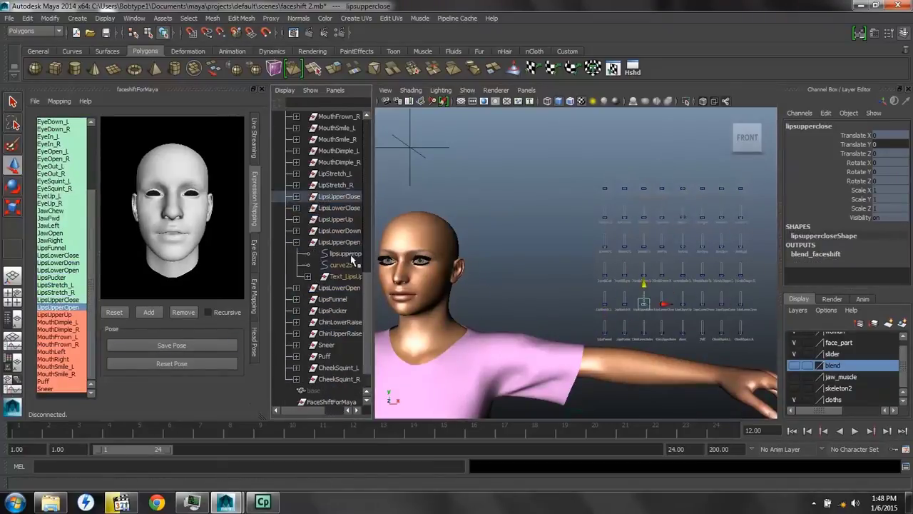
scroll(321, 250, up, 5)
click(335, 311)
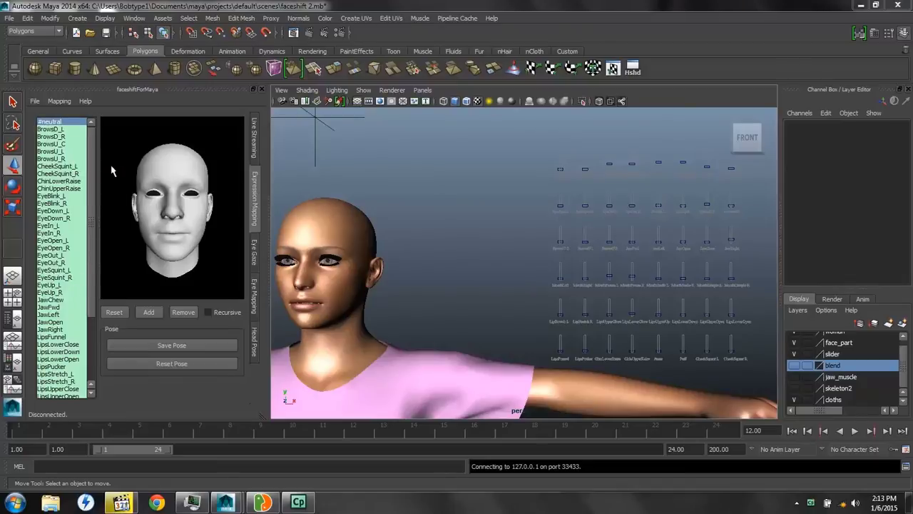
Train the expression and eye mapping, then check Live Streaming settings and faceshift studio's tracking
click(59, 100)
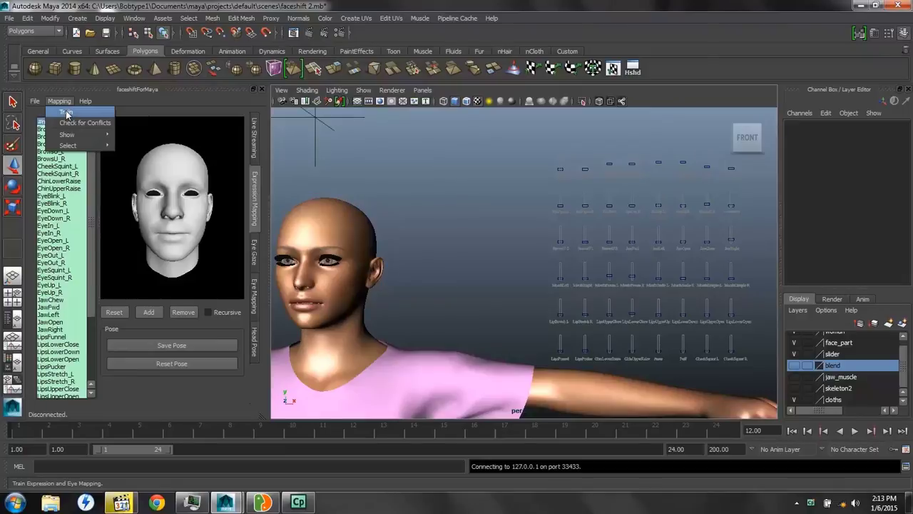
click(66, 112)
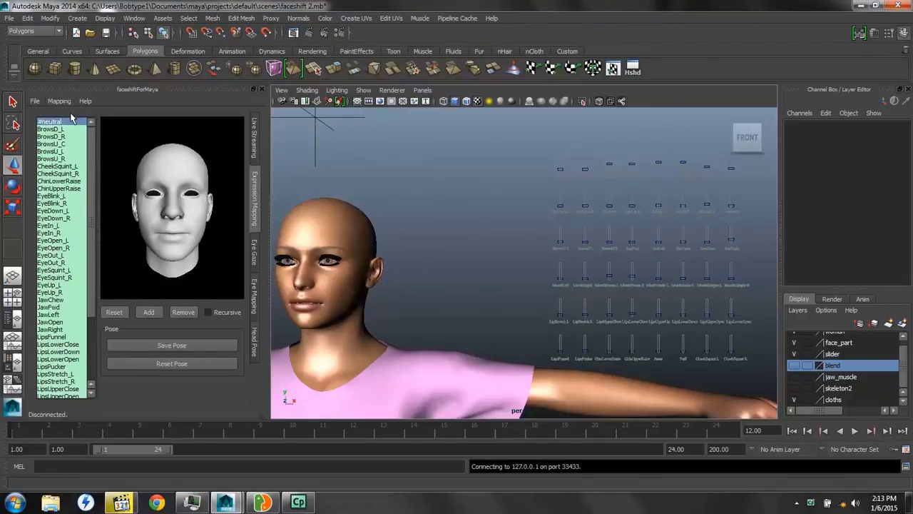
click(255, 133)
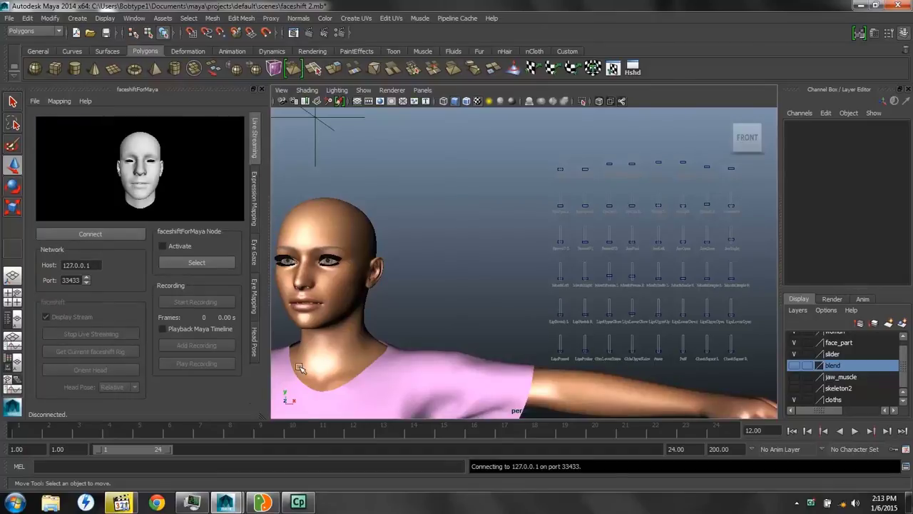
click(263, 504)
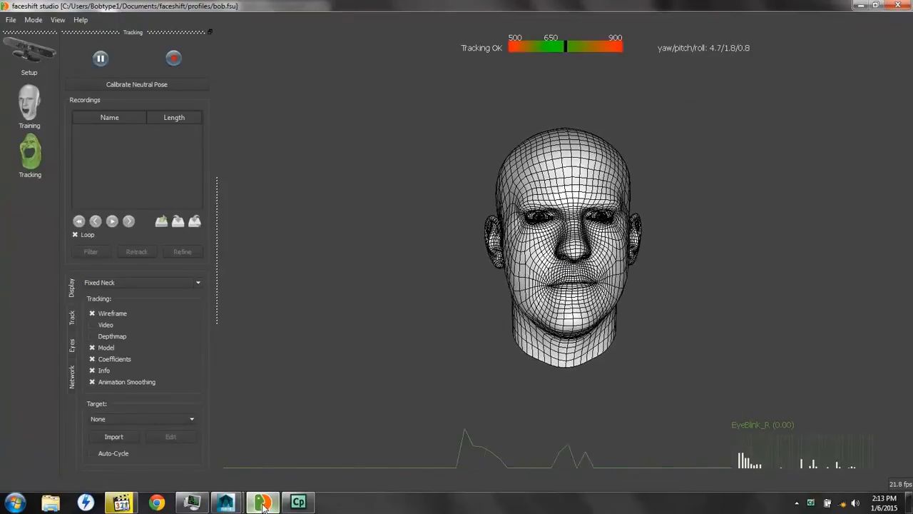
click(262, 504)
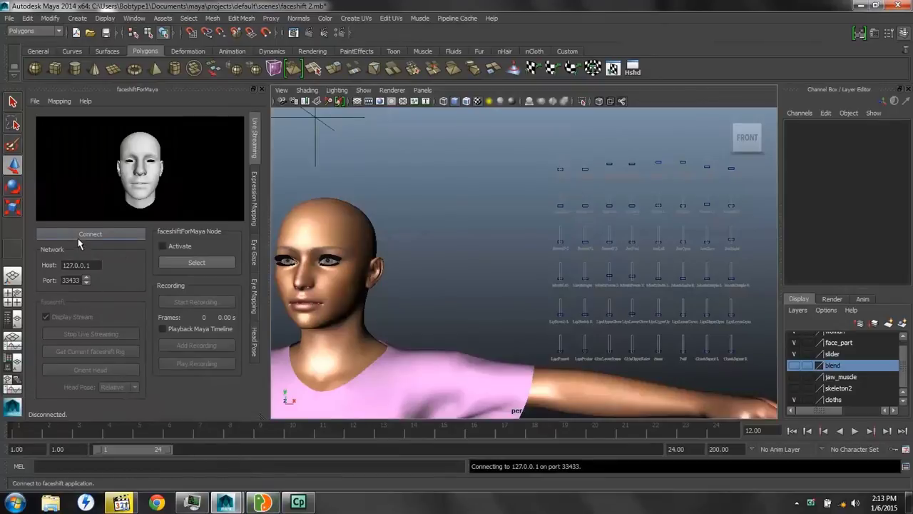
Connect the faceshiftForMaya plug-in to faceshift studio at 127.0.0.1, port 33433
click(84, 235)
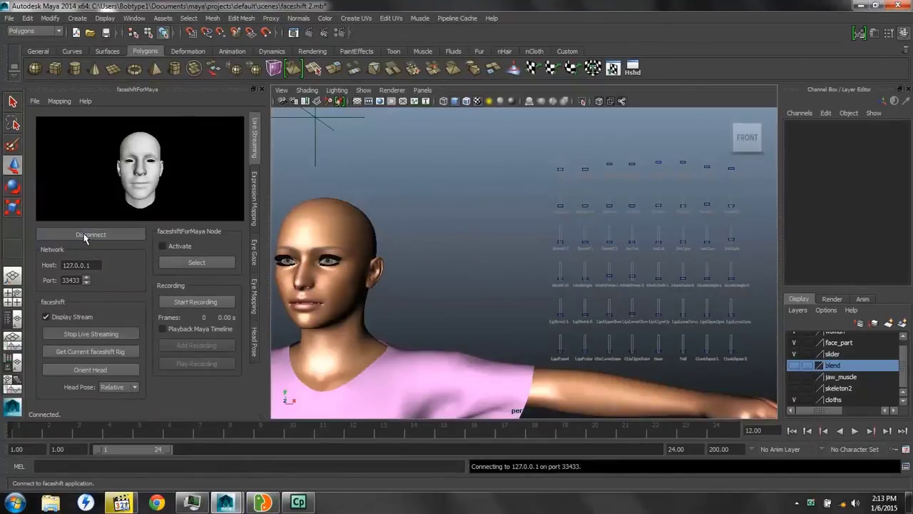